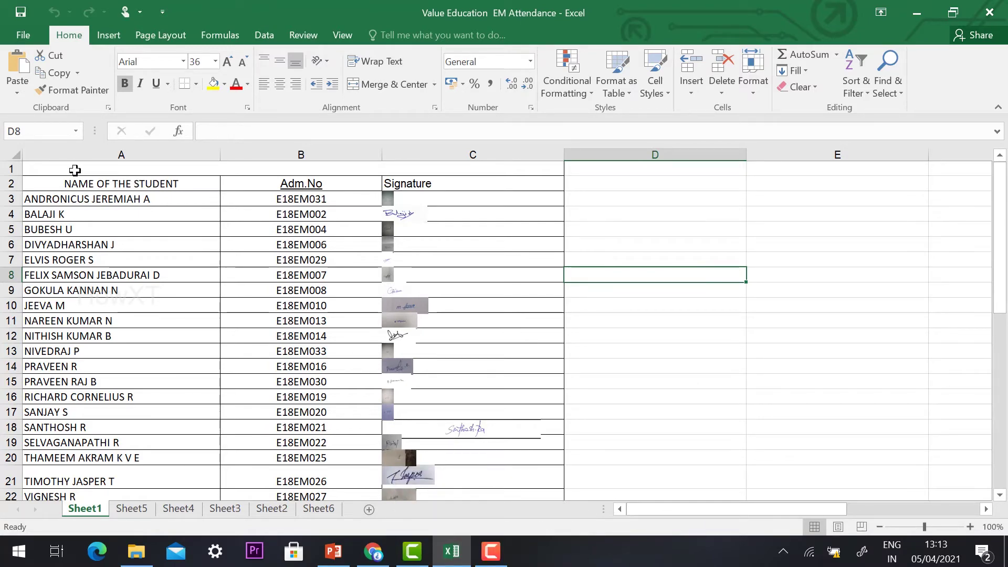
Copy the attendance table A1:C41 with signatures and logo, then launch Word with winword
{"action": "left_click_drag", "start_coordinate": [75, 181], "coordinate": [227, 471]}
{"action": "key", "text": "ctrl+c"}
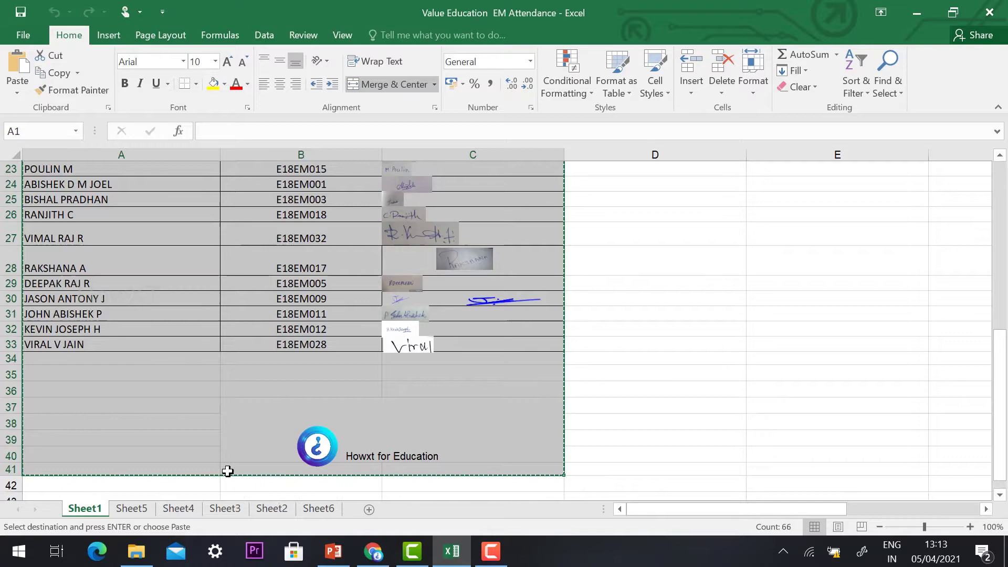
{"action": "key", "text": "super+r"}
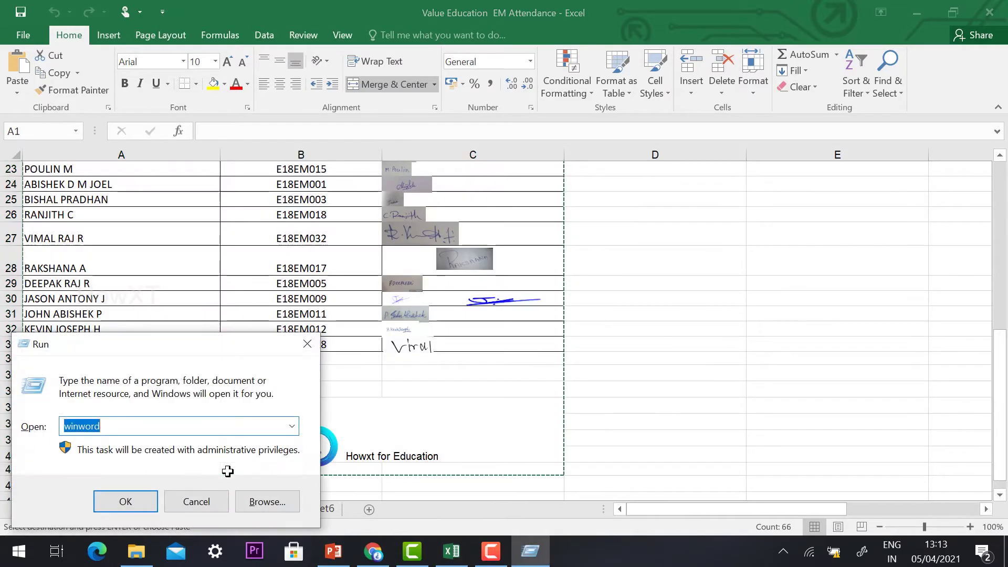
{"action": "type", "text": "winwor"}
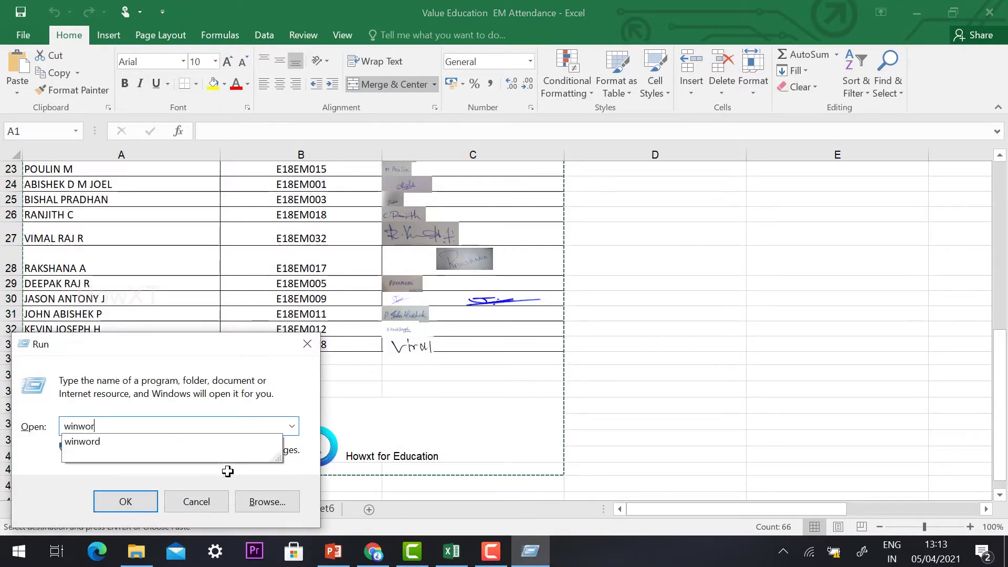
{"action": "type", "text": "d"}
{"action": "key", "text": "Return"}
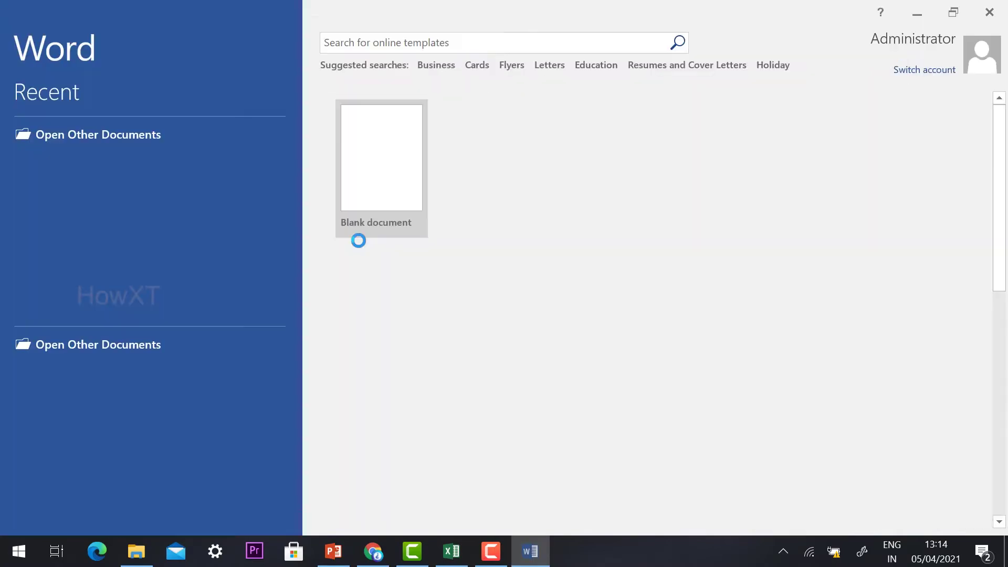
Paste the copied attendance table into a new blank Word document
{"action": "left_click", "coordinate": [396, 166]}
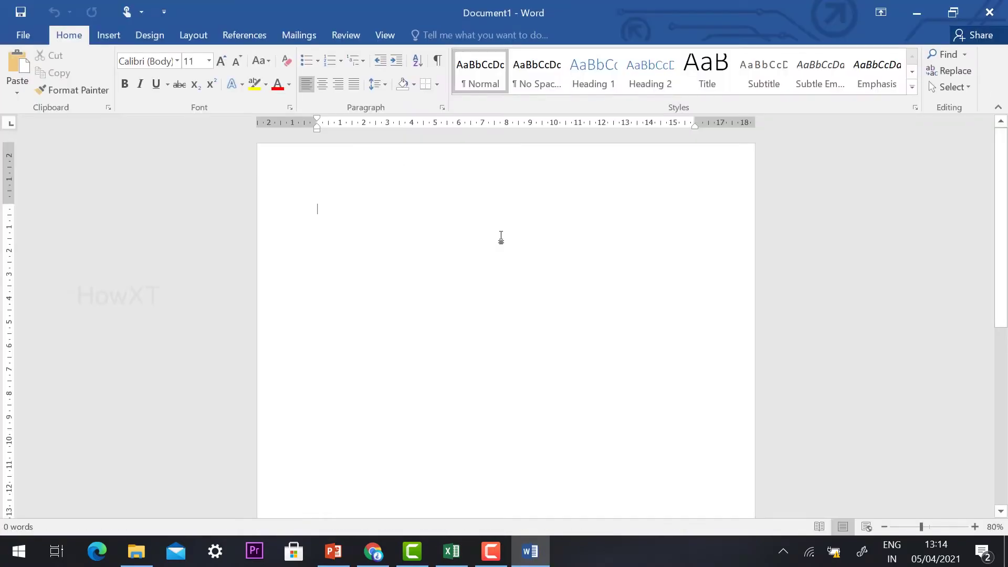
{"action": "key", "text": "ctrl+v"}
{"action": "scroll", "coordinate": [502, 237], "scroll_direction": "up", "scroll_amount": 10}
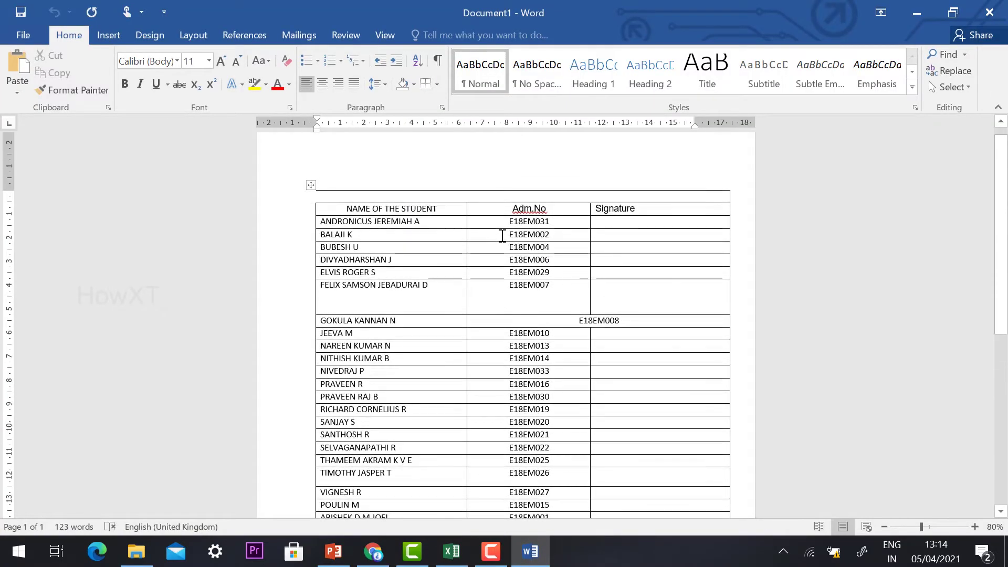
{"action": "scroll", "coordinate": [502, 236], "scroll_direction": "down", "scroll_amount": 6}
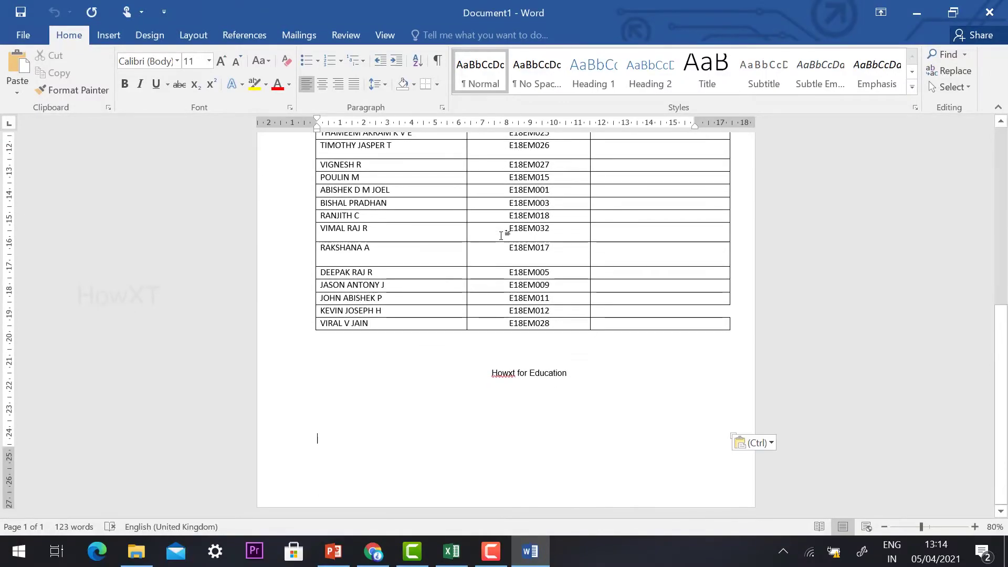
{"action": "scroll", "coordinate": [500, 234], "scroll_direction": "up", "scroll_amount": 3}
{"action": "scroll", "coordinate": [504, 358], "scroll_direction": "down", "scroll_amount": 3}
{"action": "scroll", "coordinate": [504, 360], "scroll_direction": "up", "scroll_amount": 6}
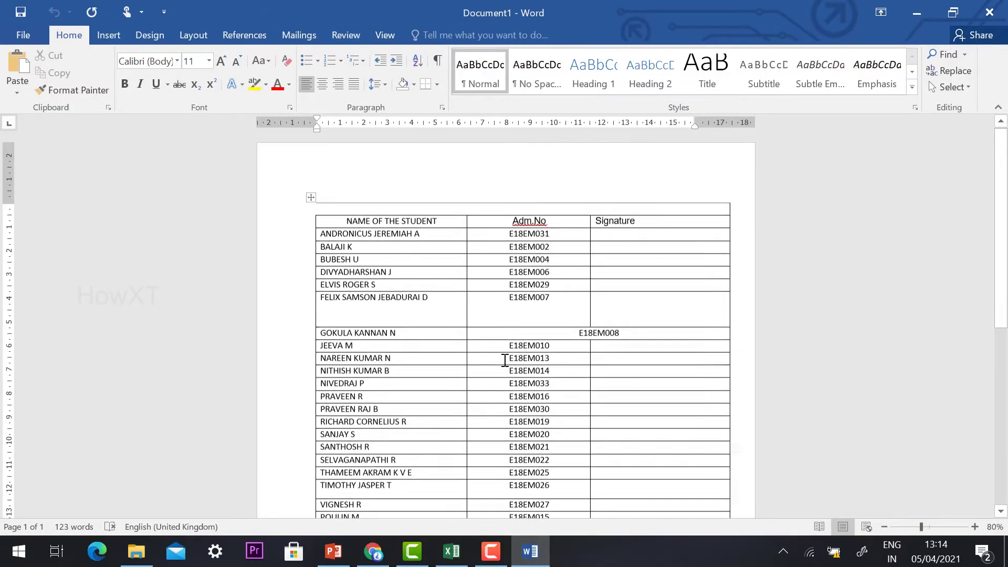
Compare the pasted table against the Excel sheet and return to Word
{"action": "key", "text": "alt+Tab"}
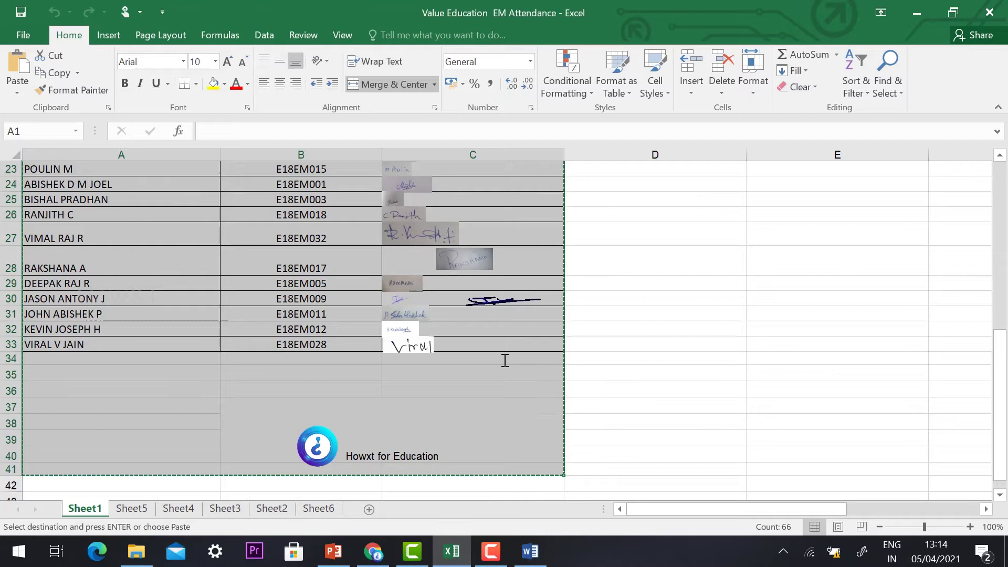
{"action": "scroll", "coordinate": [504, 360], "scroll_direction": "up", "scroll_amount": 7}
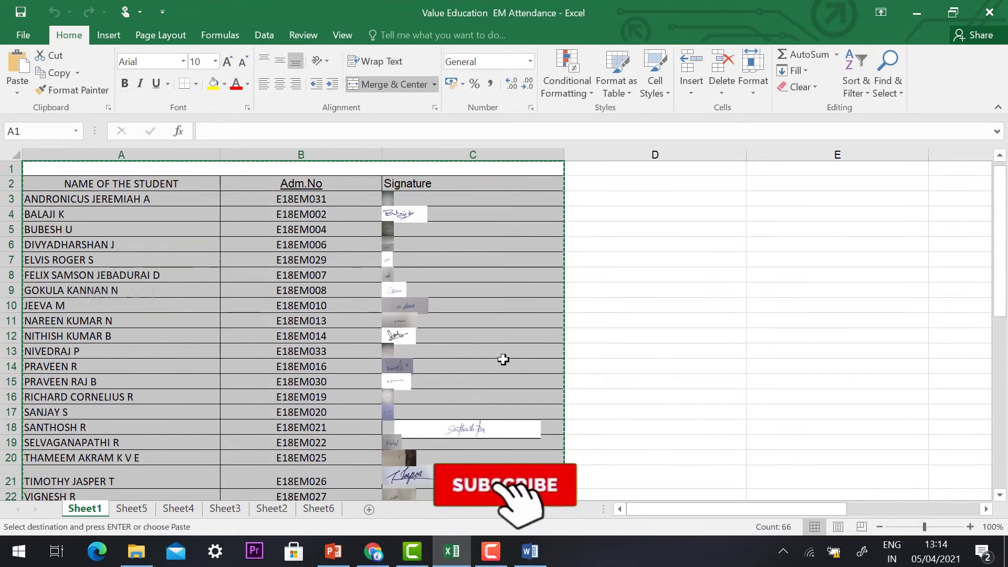
{"action": "key", "text": "alt+Tab"}
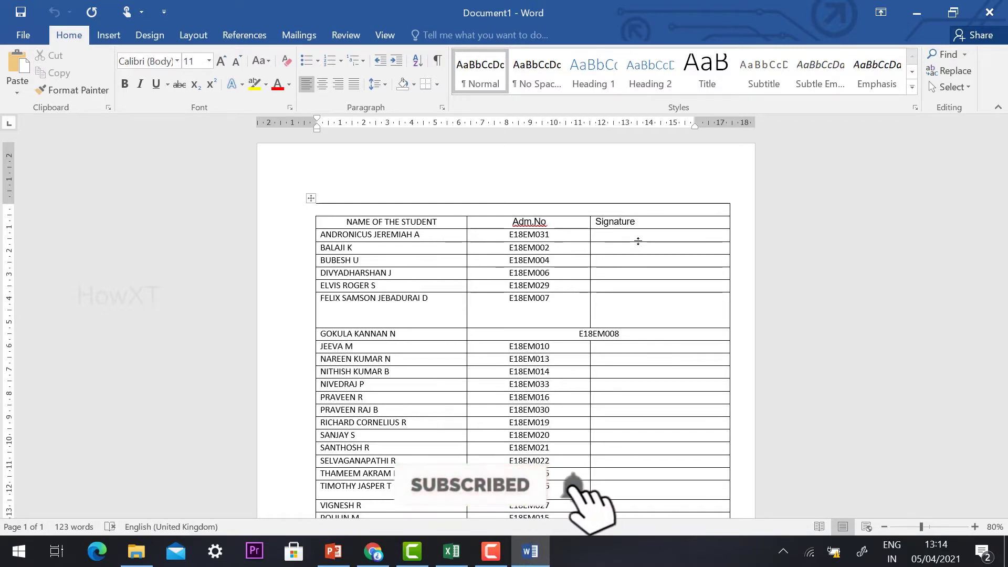
{"action": "left_click", "coordinate": [914, 14]}
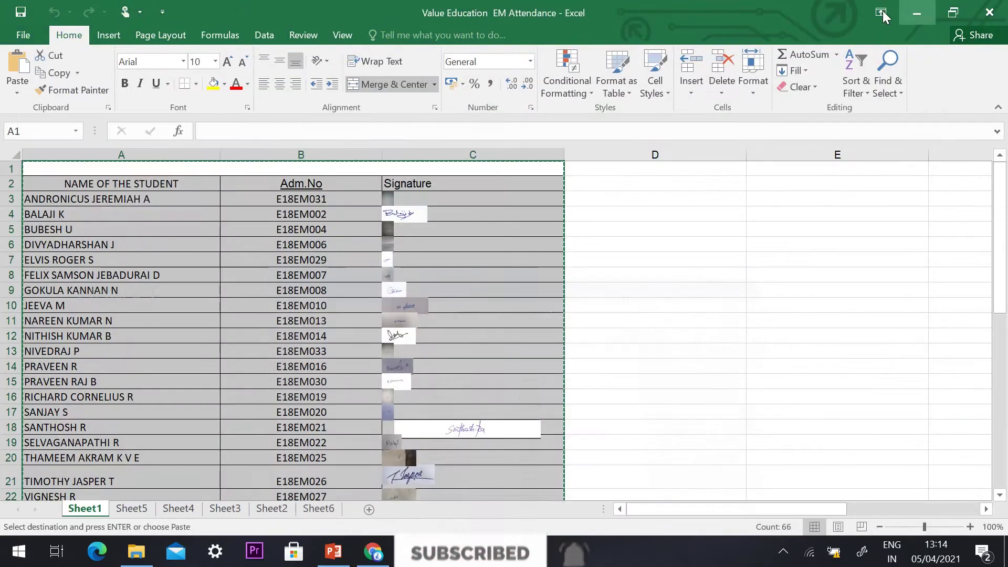
{"action": "left_click", "coordinate": [612, 318]}
{"action": "left_click", "coordinate": [18, 28]}
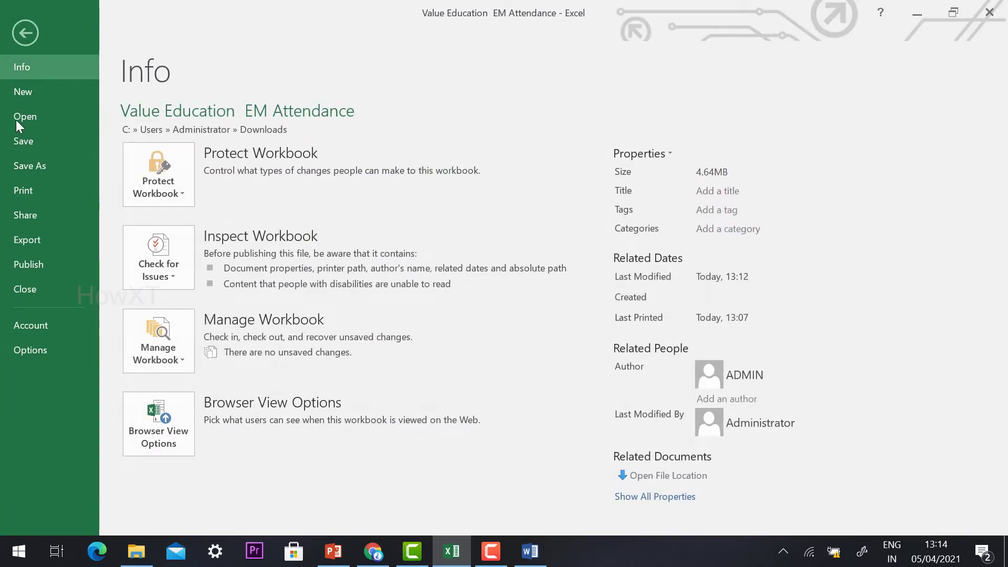
{"action": "left_click", "coordinate": [34, 165]}
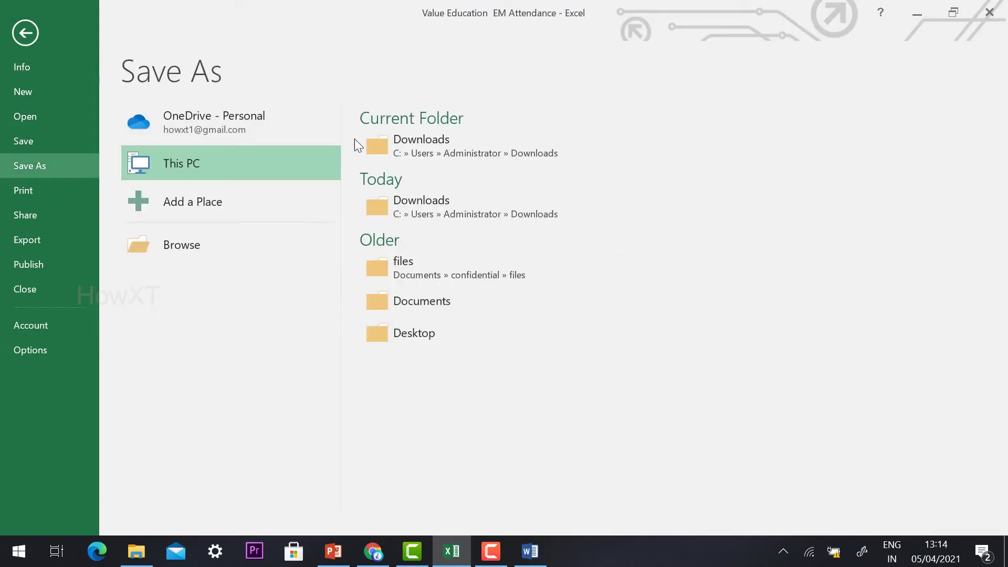
{"action": "left_click", "coordinate": [147, 253]}
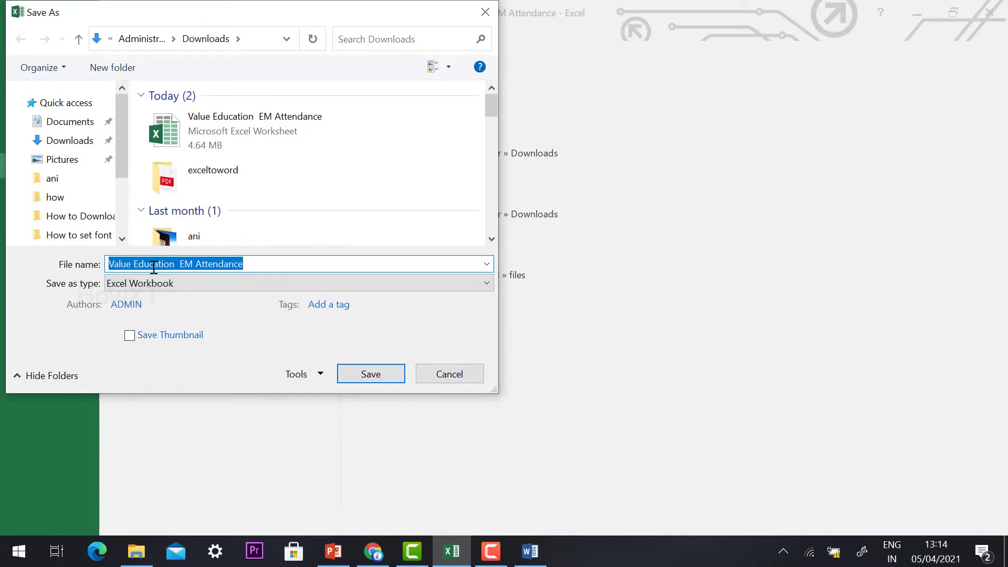
{"action": "key", "text": "Return"}
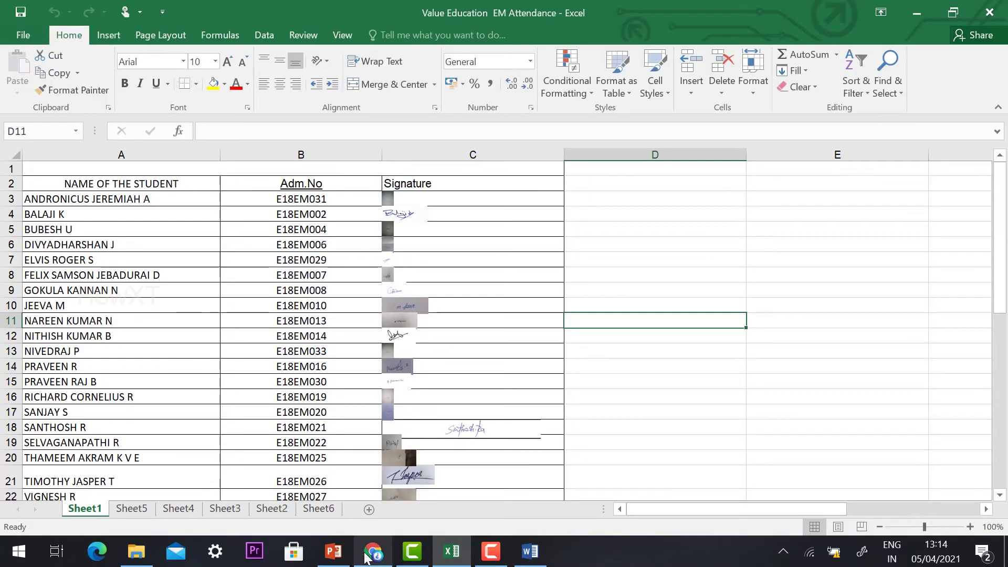
Search Google in Chrome for 'excel to word'
{"action": "left_click", "coordinate": [372, 555]}
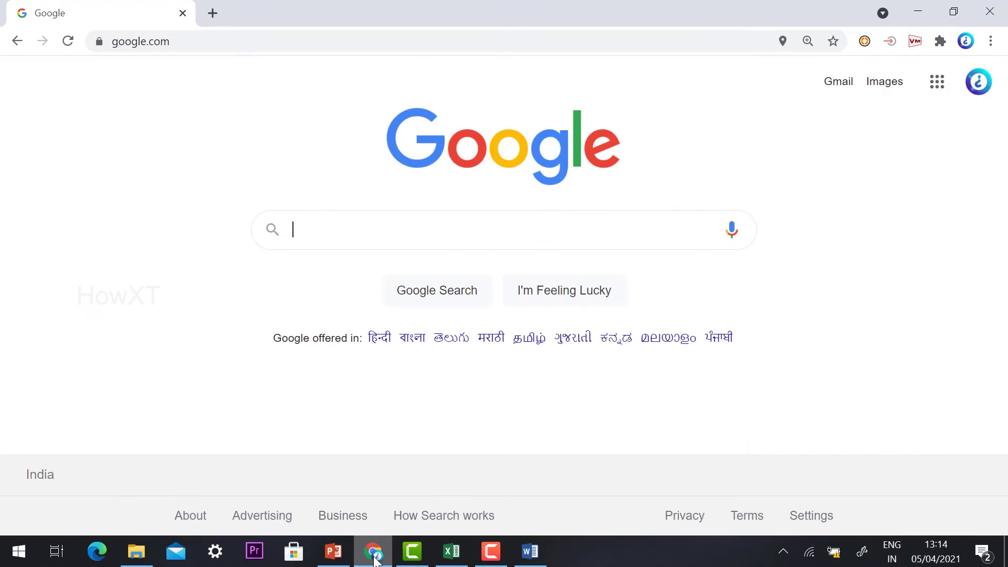
{"action": "type", "text": "e"}
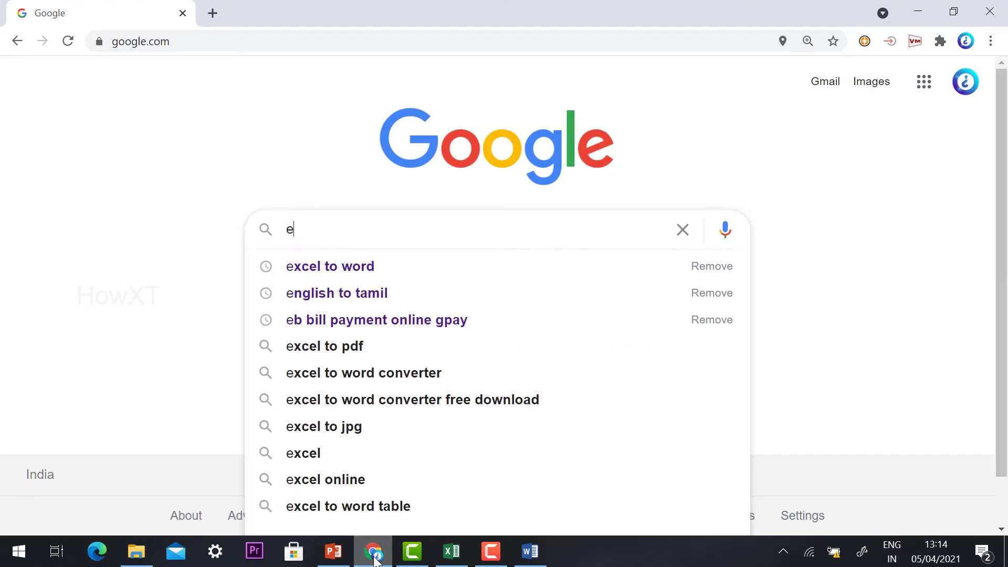
{"action": "type", "text": "xcel to word"}
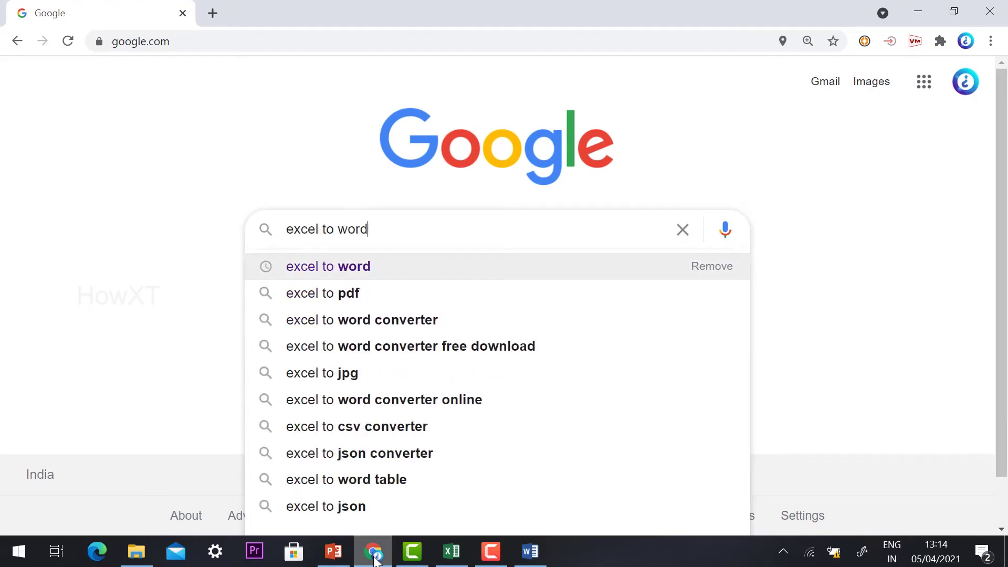
{"action": "key", "text": "Return"}
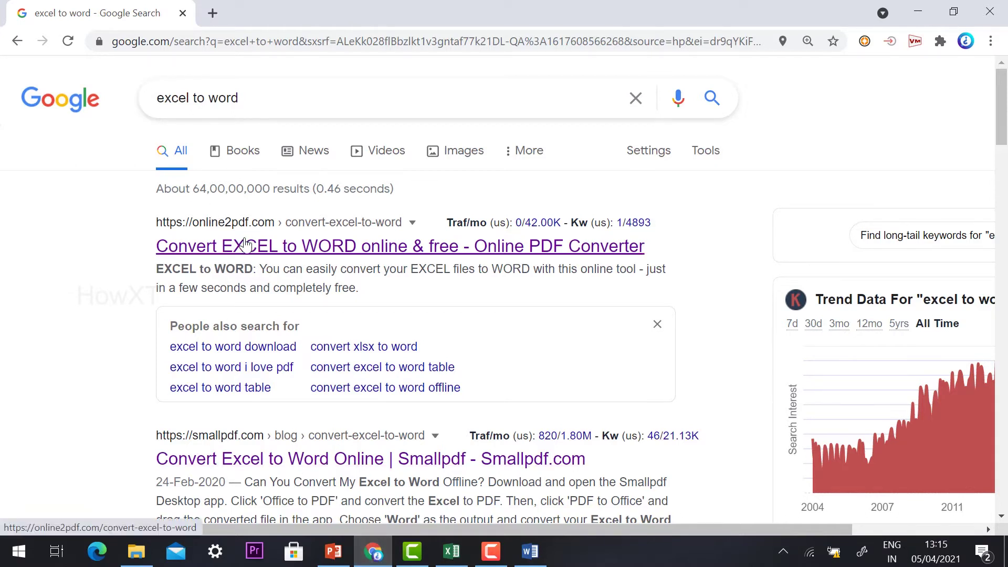
Load Value Education EM Attendance.xlsx from Downloads into Online2PDF's Excel to Word converter
{"action": "left_click", "coordinate": [246, 242]}
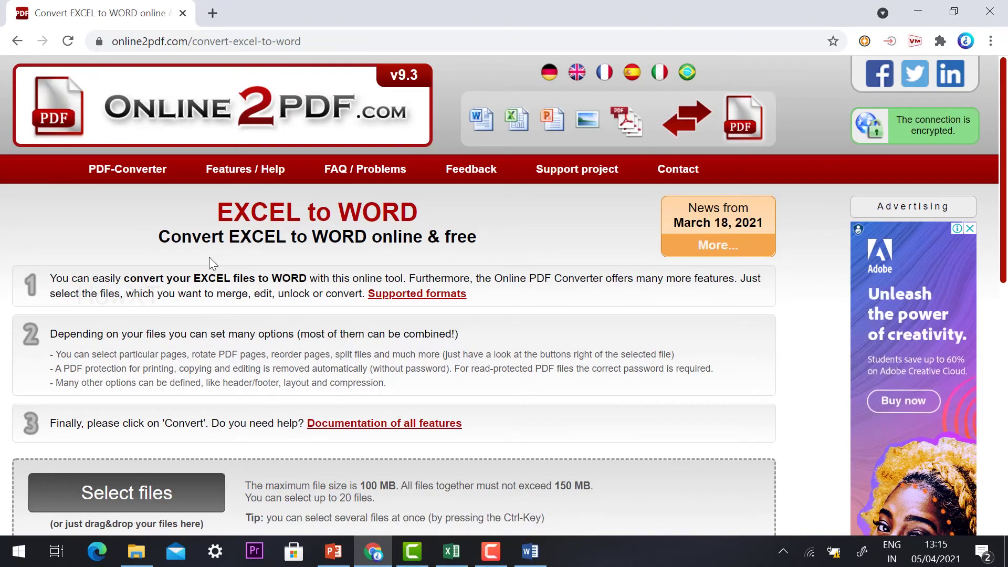
{"action": "scroll", "coordinate": [209, 257], "scroll_direction": "down", "scroll_amount": 3}
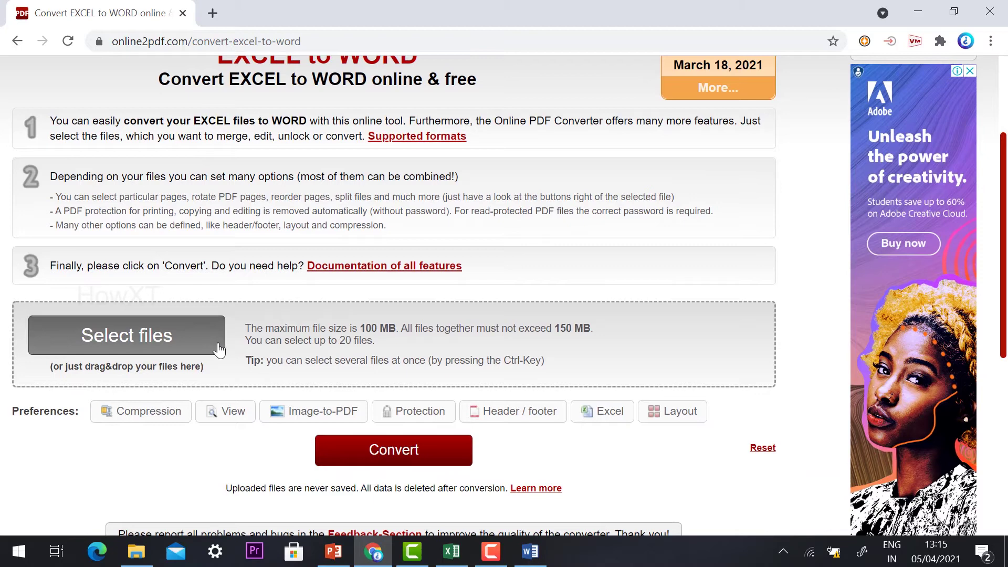
{"action": "left_click", "coordinate": [174, 342]}
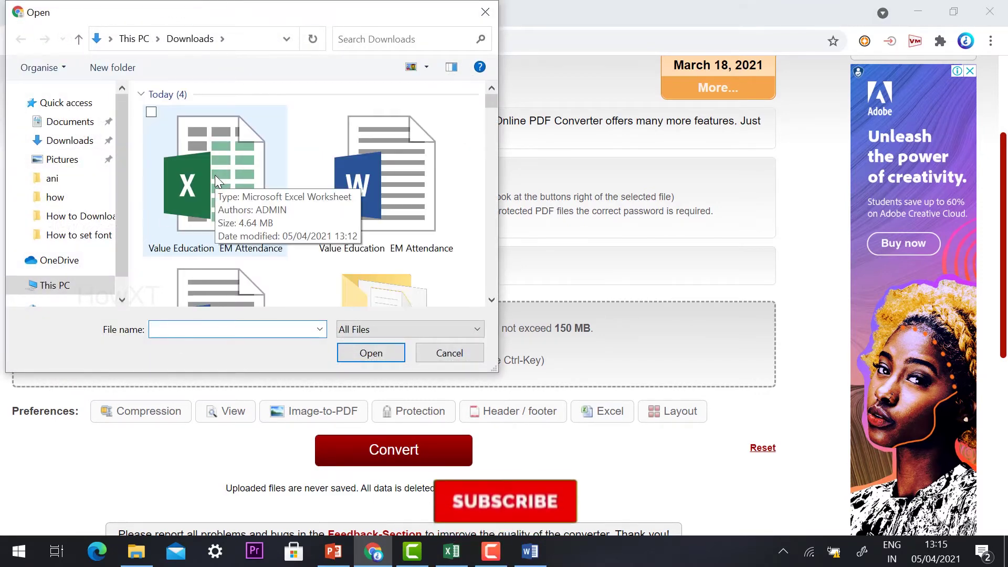
{"action": "left_click", "coordinate": [215, 175]}
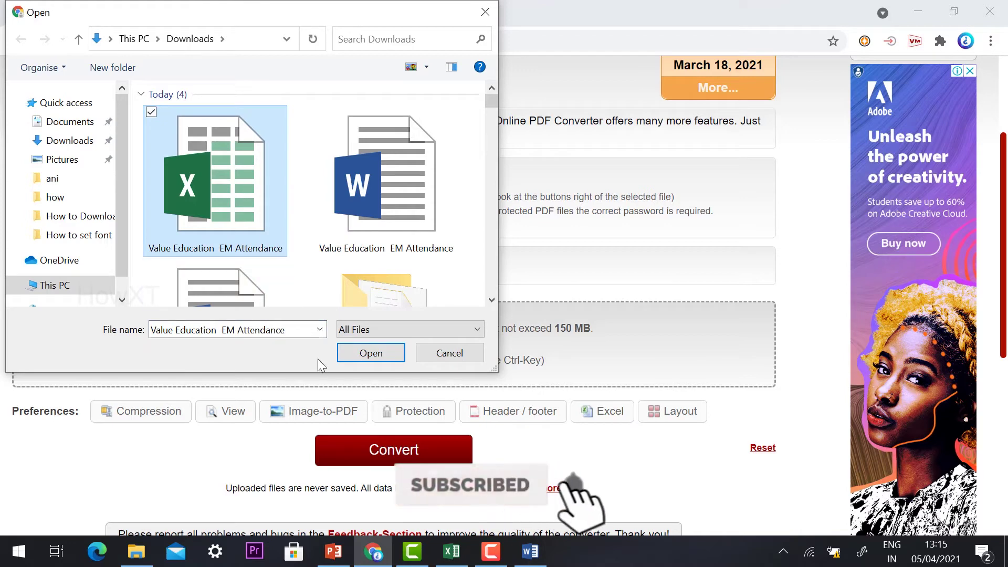
{"action": "left_click", "coordinate": [379, 353]}
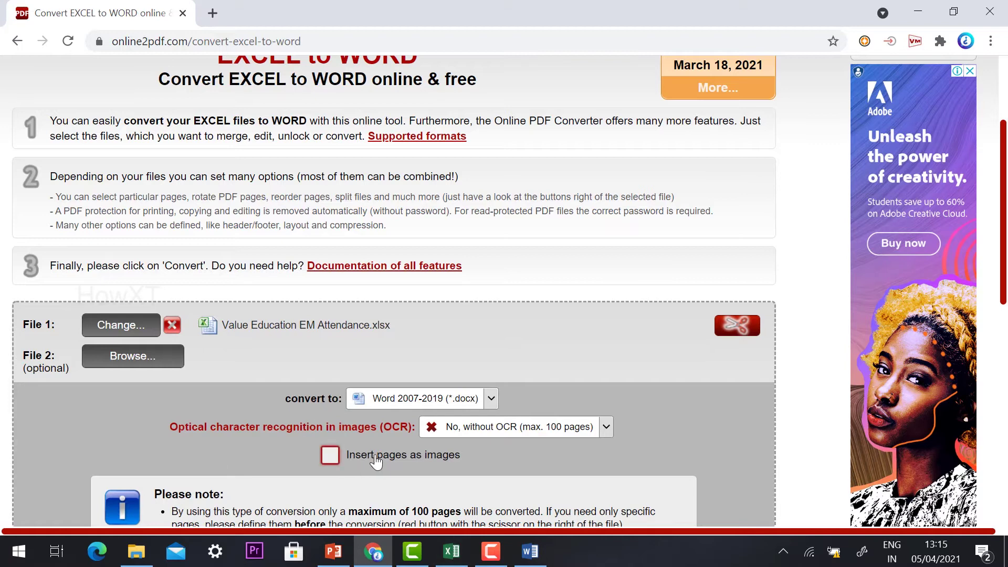
Enable 'Insert pages as images' and convert the workbook to a .docx download
{"action": "left_click", "coordinate": [333, 457]}
{"action": "scroll", "coordinate": [131, 411], "scroll_direction": "down", "scroll_amount": 6}
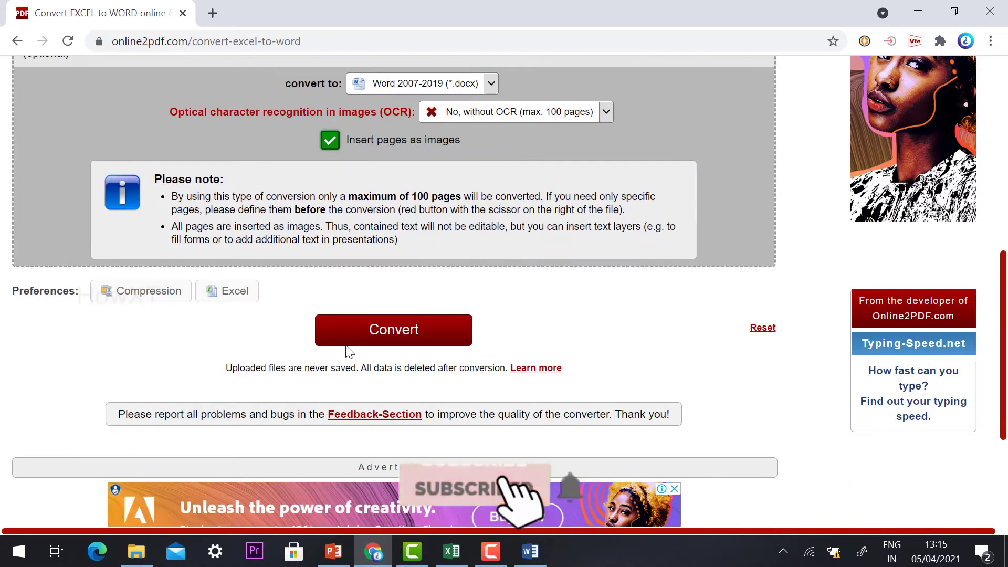
{"action": "left_click", "coordinate": [351, 328]}
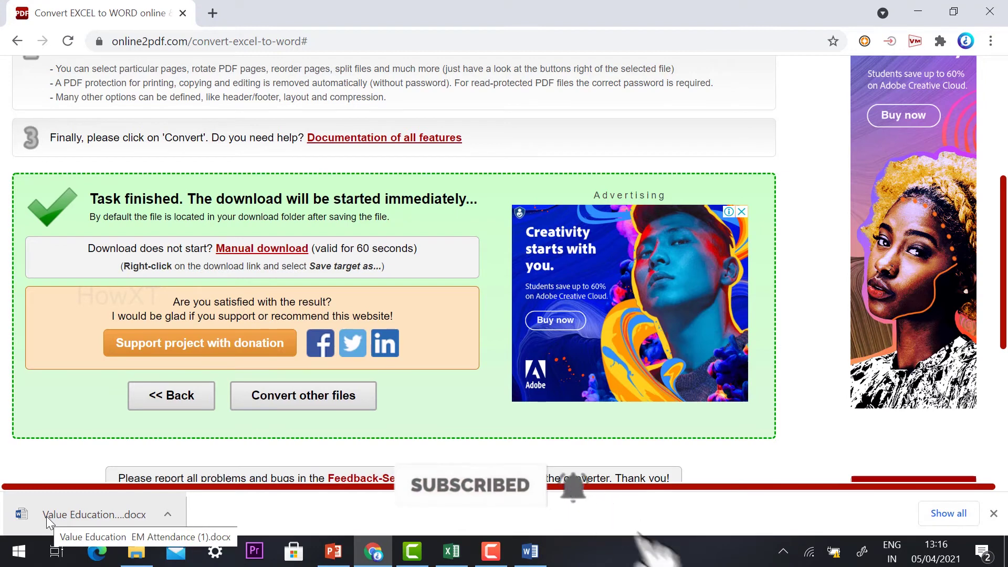
Open Value Education EM Attendance (1).docx, enable editing, and check the signature images
{"action": "left_click", "coordinate": [46, 516]}
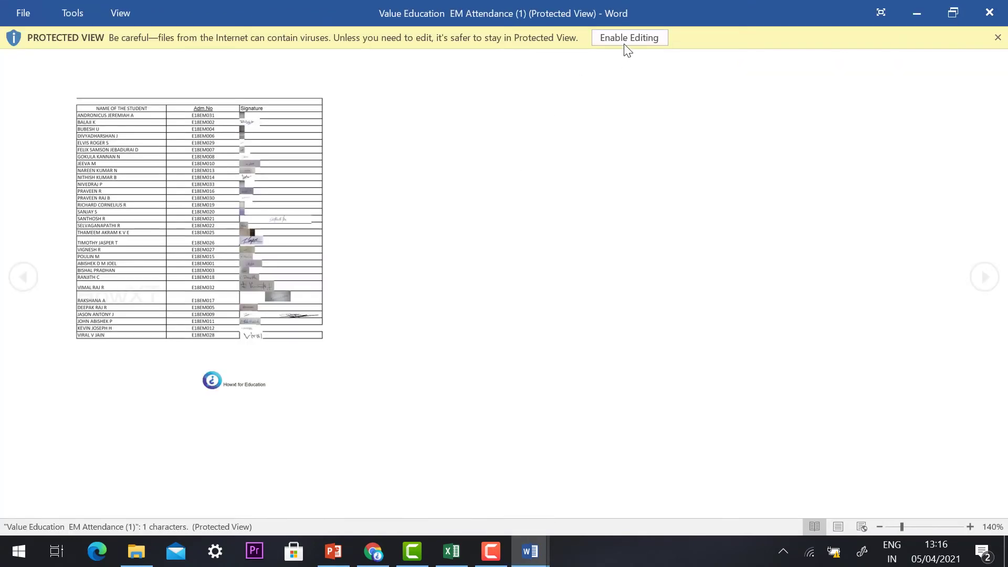
{"action": "left_click", "coordinate": [628, 38]}
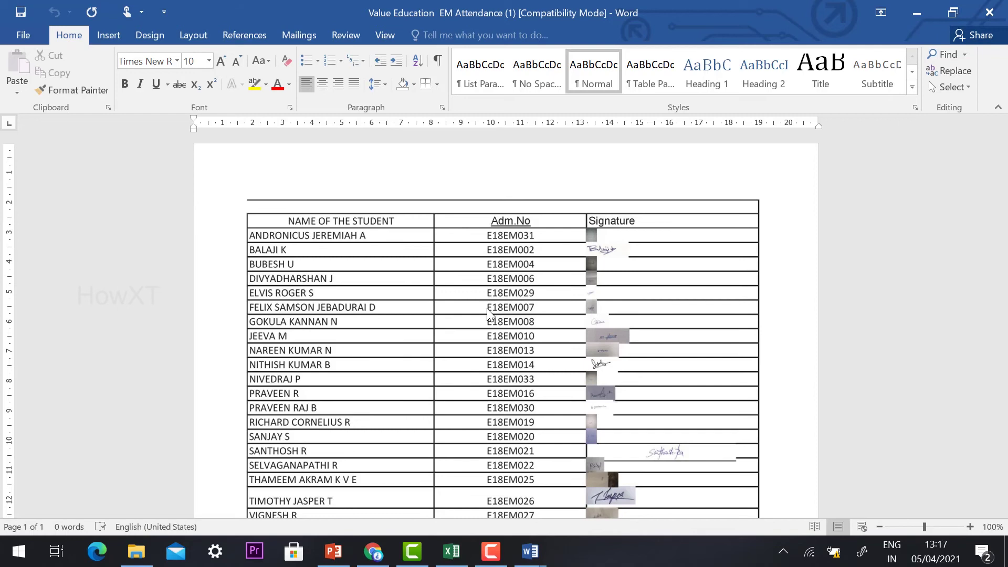
{"action": "scroll", "coordinate": [526, 242], "scroll_direction": "down", "scroll_amount": 10}
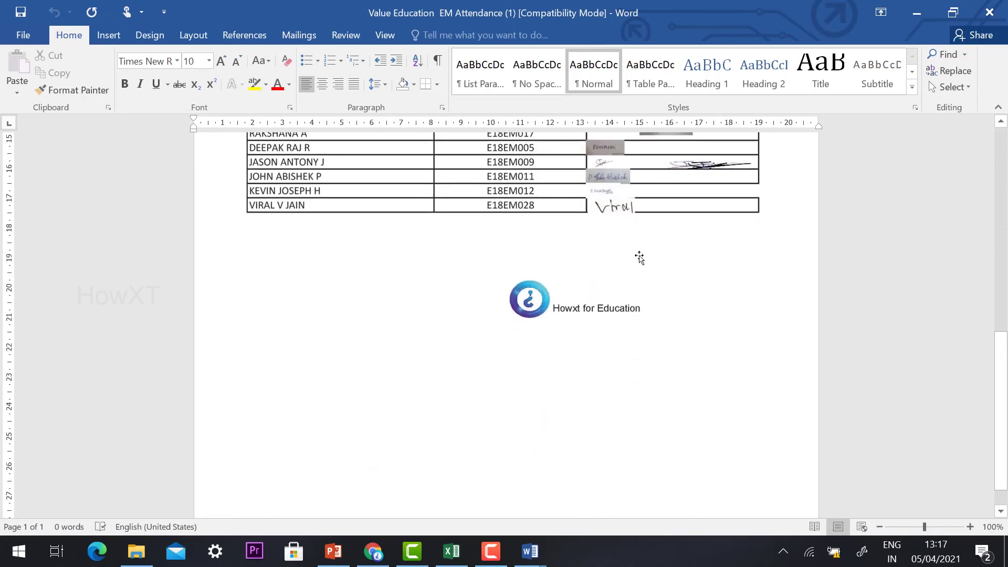
{"action": "scroll", "coordinate": [639, 257], "scroll_direction": "up", "scroll_amount": 5}
{"action": "scroll", "coordinate": [639, 257], "scroll_direction": "up", "scroll_amount": 5}
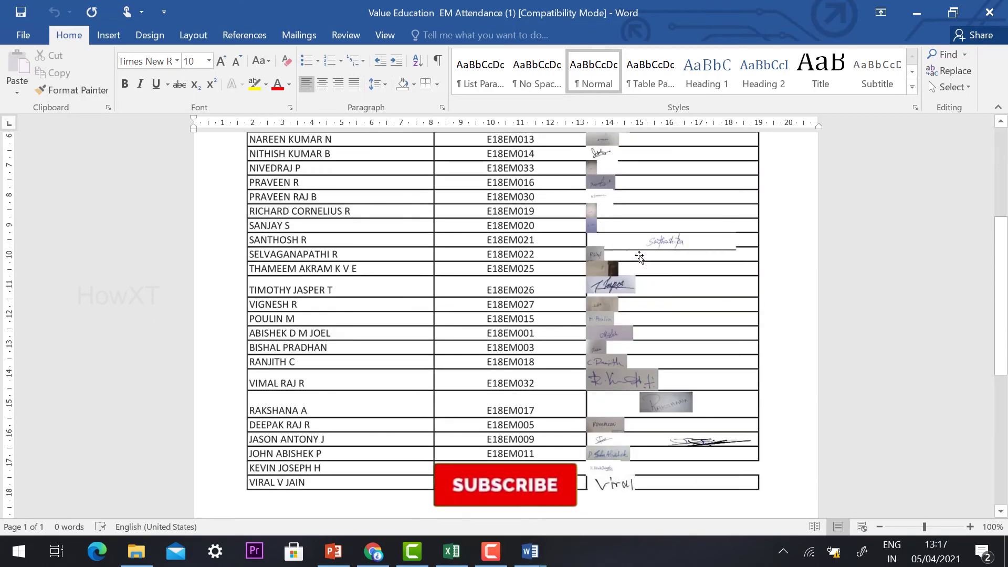
{"action": "scroll", "coordinate": [640, 257], "scroll_direction": "up", "scroll_amount": 3}
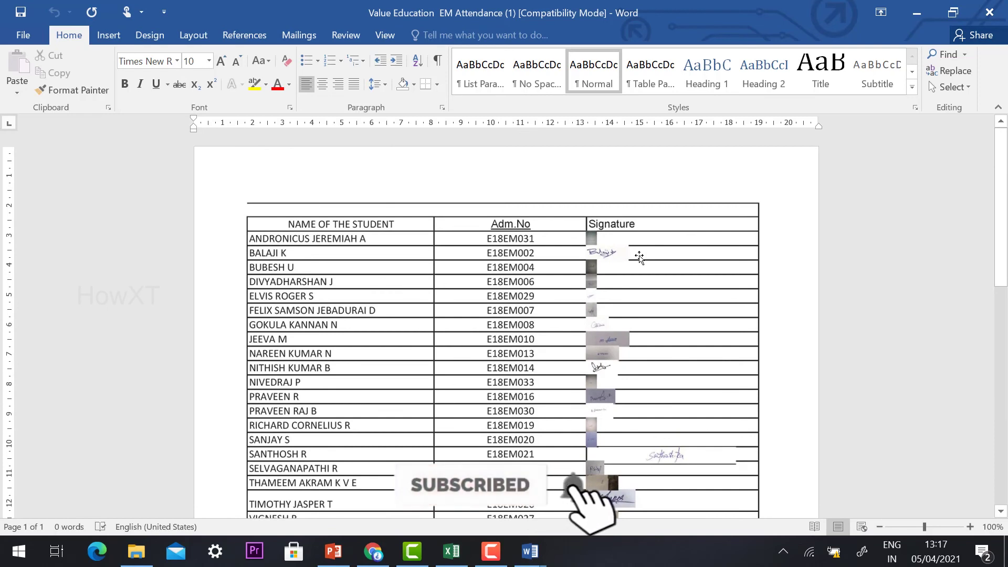